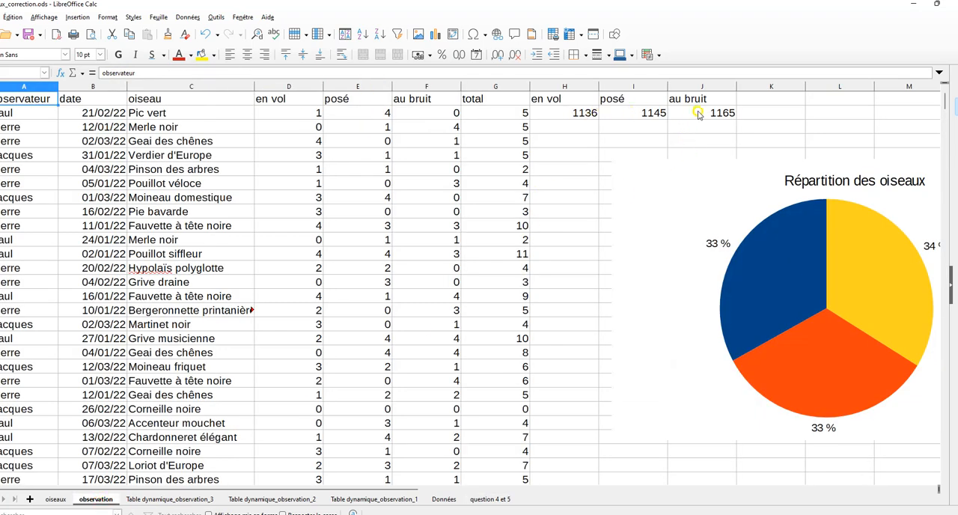
Examine the formulas in rows a and b of the question 4 et 5 sheet and the en vol total on the observation sheet
left_click(476, 499)
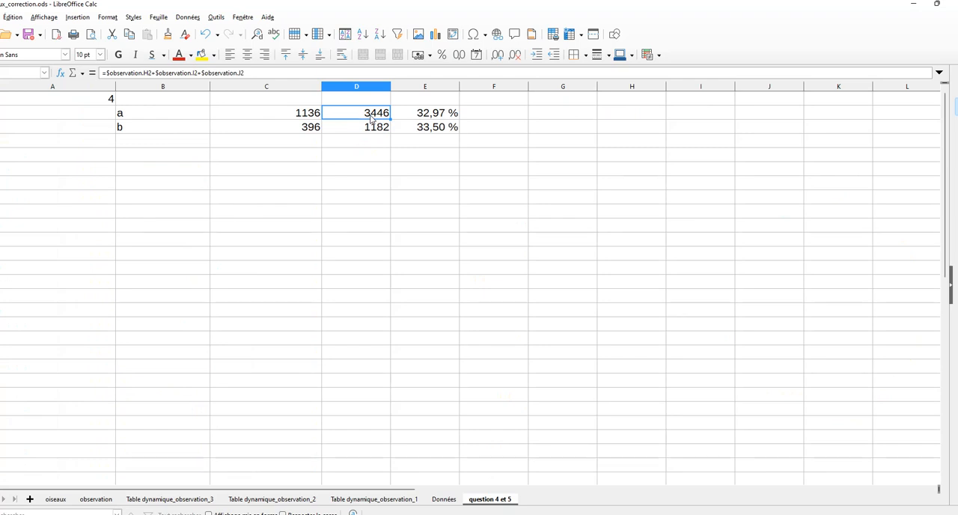
left_click(282, 111)
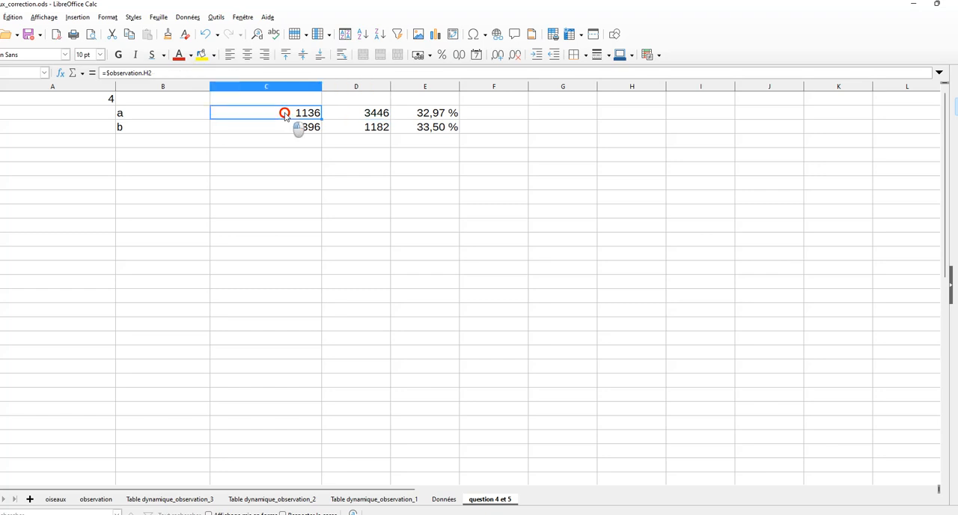
left_click(97, 499)
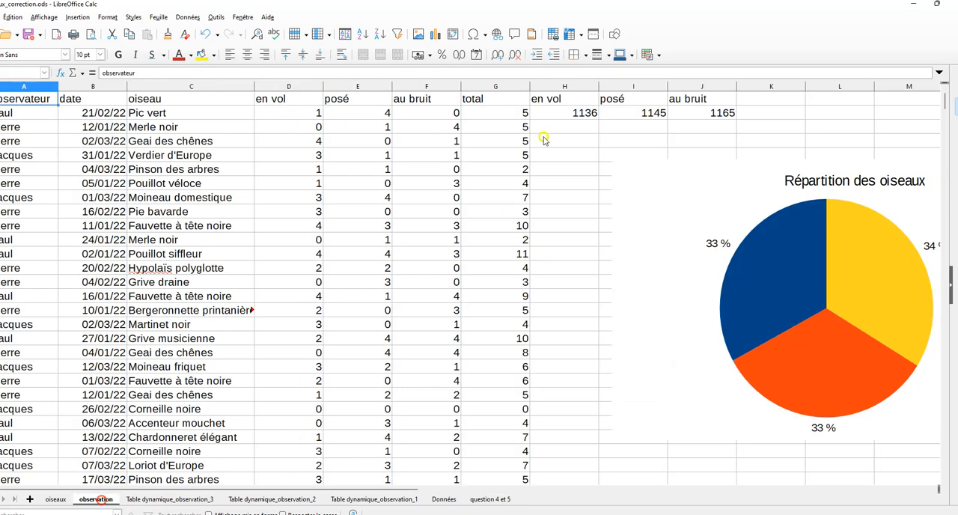
left_click(573, 113)
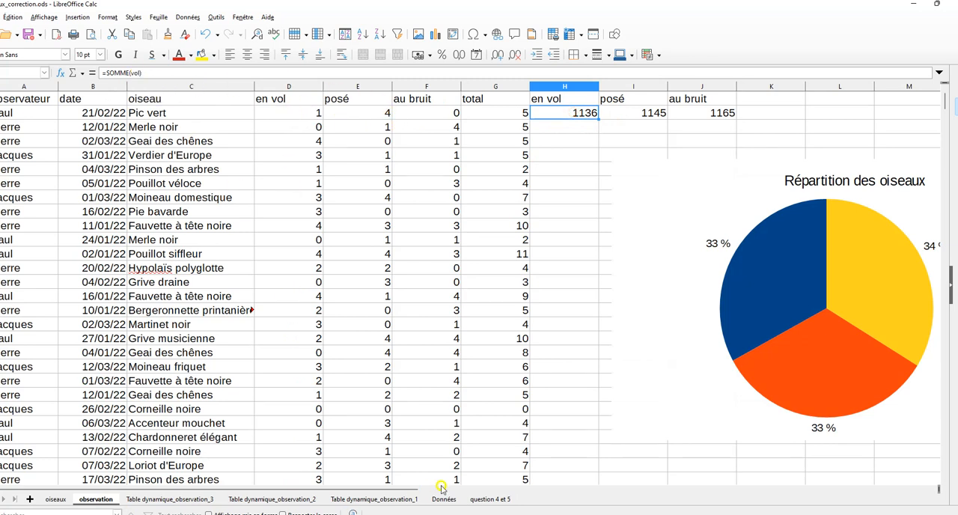
left_click(487, 507)
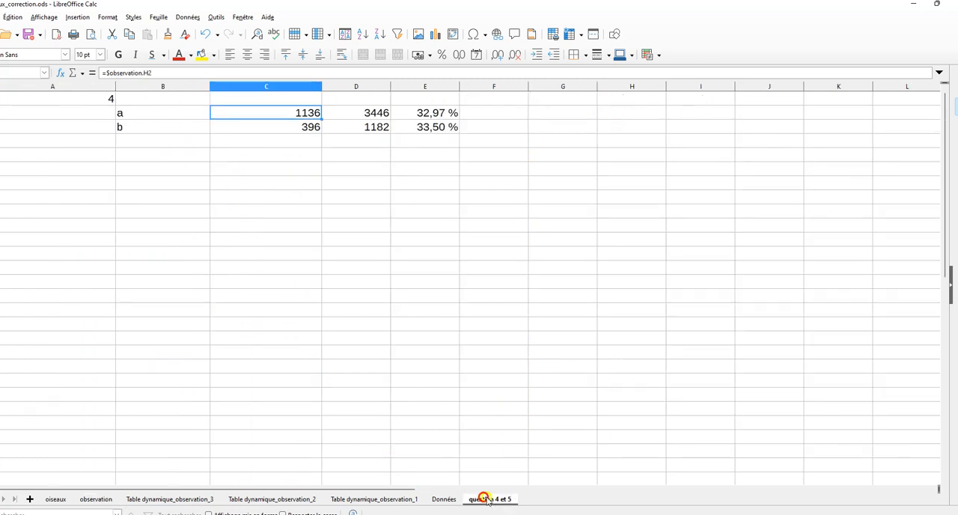
left_click(434, 113)
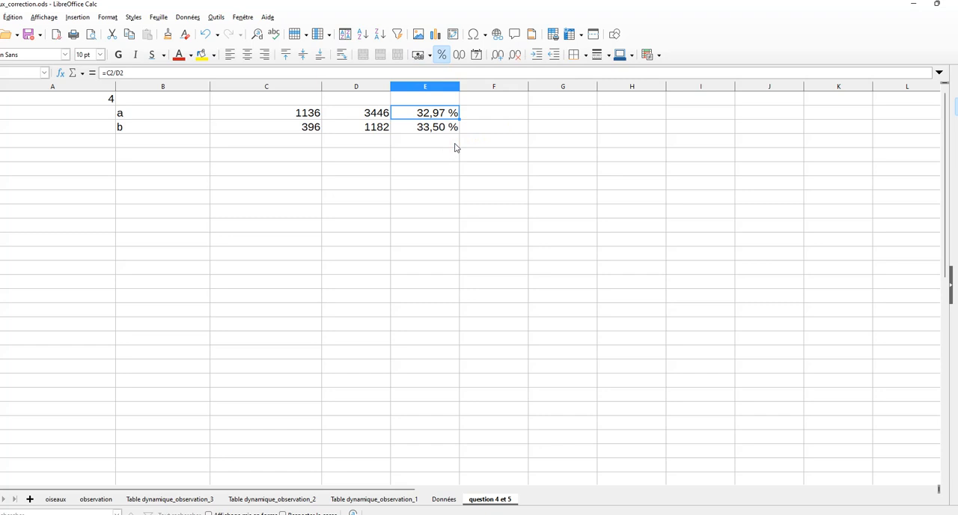
left_click(370, 128)
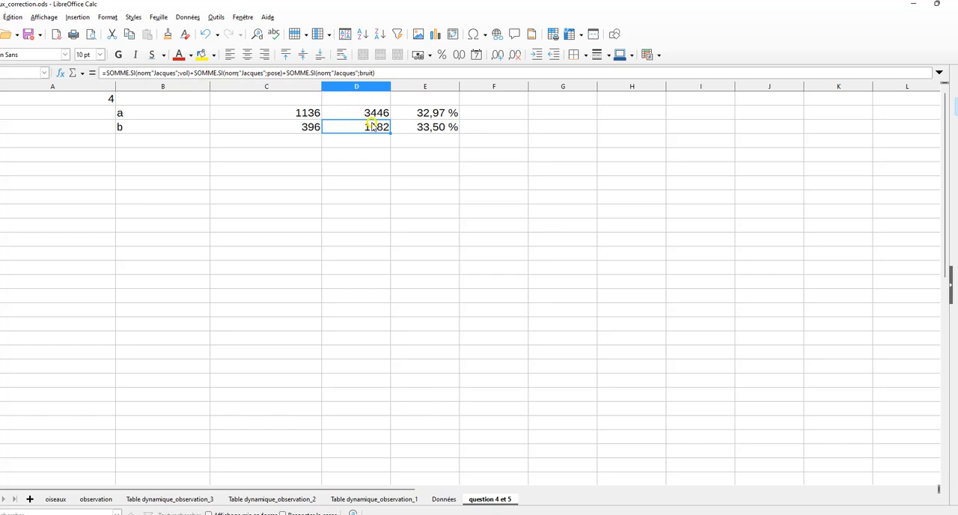
left_click(366, 165)
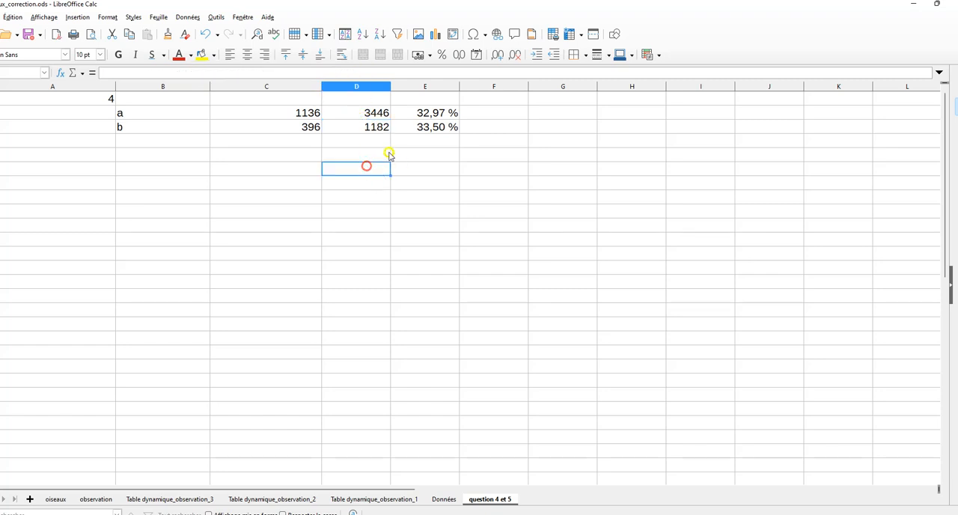
left_click(283, 129)
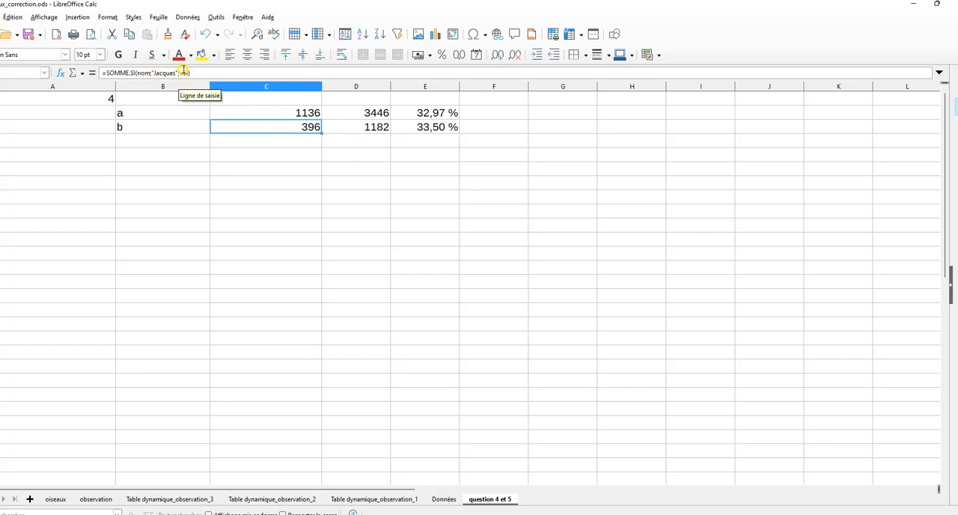
left_click(430, 129)
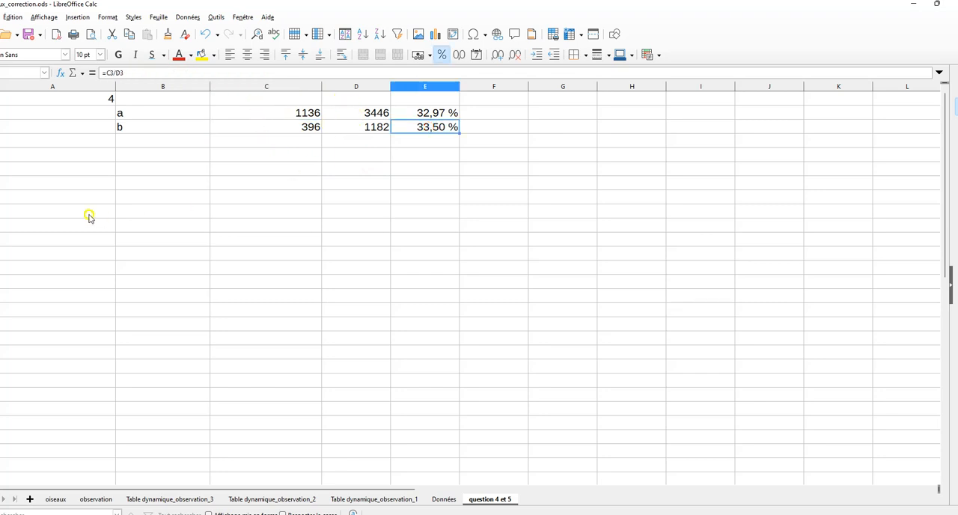
Start a pivot table from the data on the observation sheet, using the active selection as its source
left_click(52, 185)
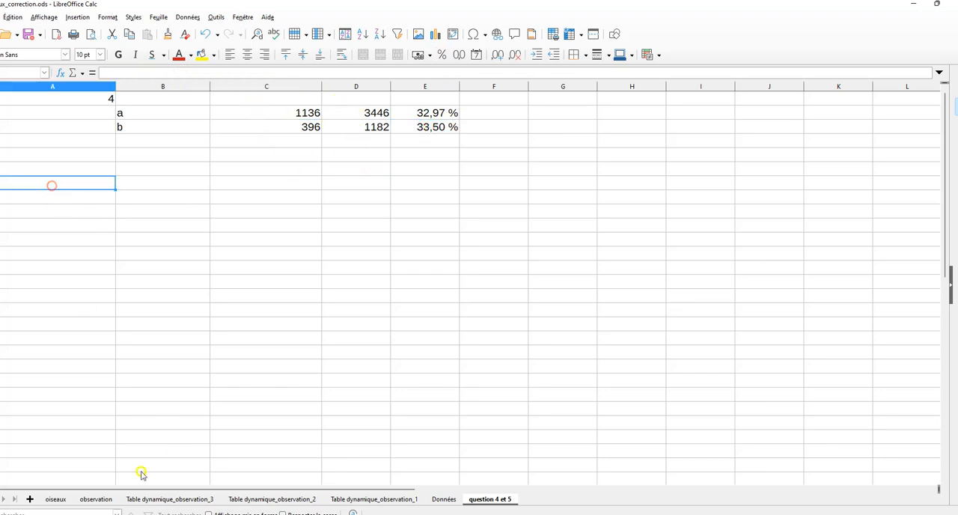
left_click(96, 500)
left_click(352, 154)
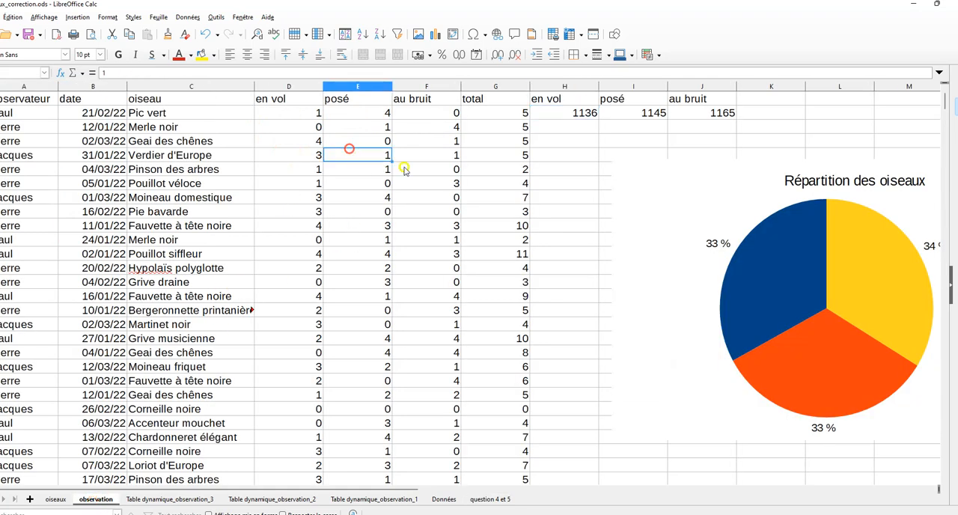
left_click(76, 17)
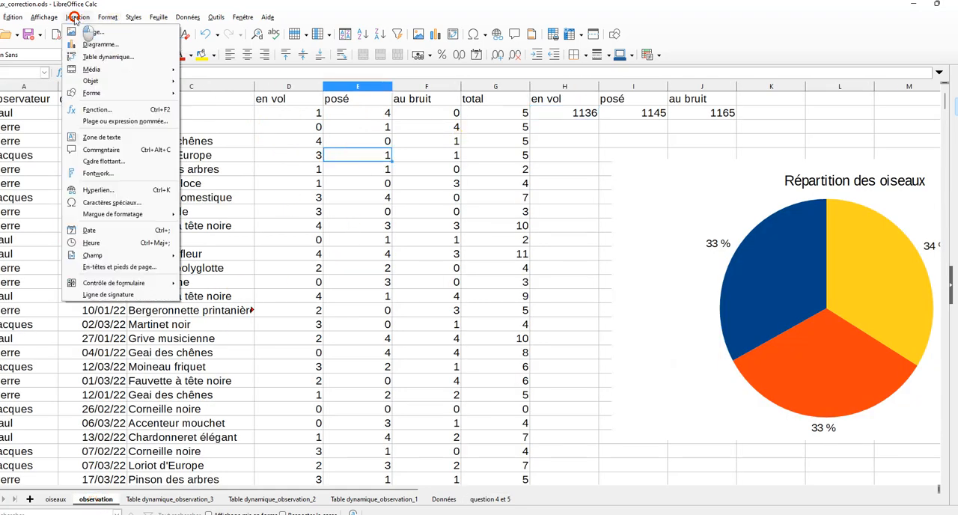
left_click(109, 58)
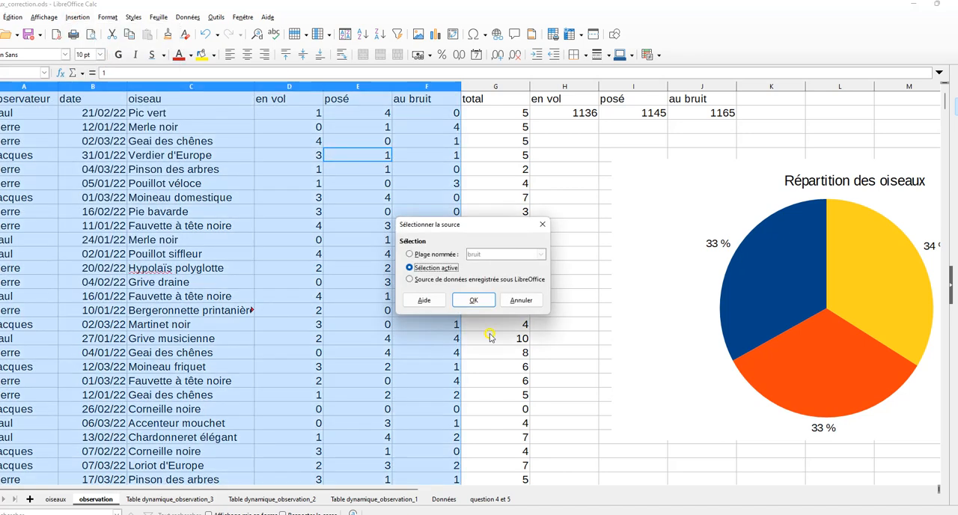
left_click(470, 301)
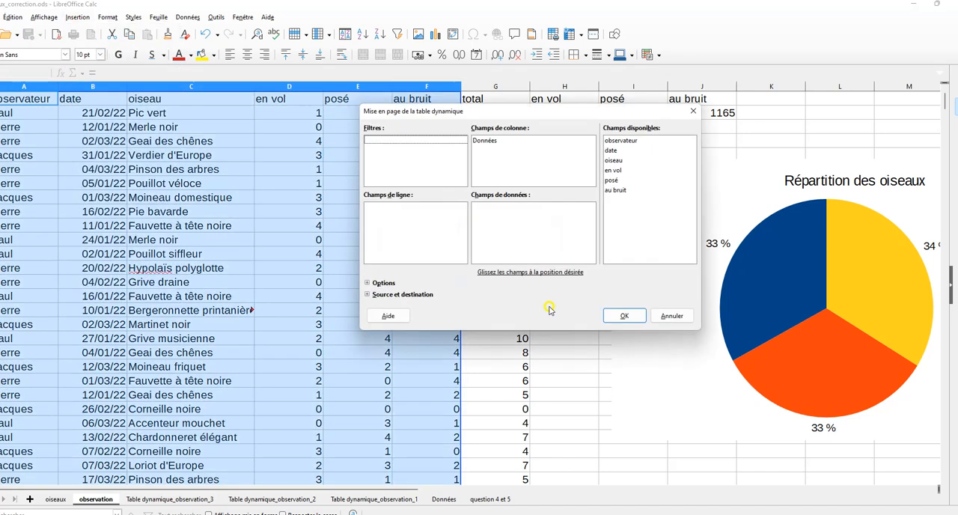
Use observateur as the pivot table's filter and en vol, posé and au bruit as its data fields
left_click_drag(614, 141, 381, 142)
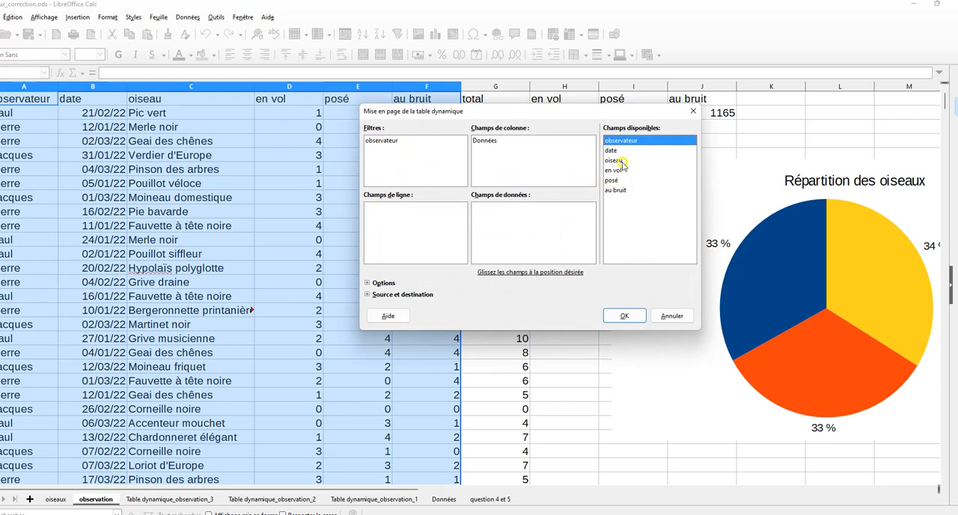
left_click_drag(616, 173, 485, 213)
left_click_drag(614, 182, 502, 235)
left_click_drag(612, 191, 482, 224)
Set the pivot table's destination to cell A7 of the question 4 et 5 sheet and create it
left_click(368, 294)
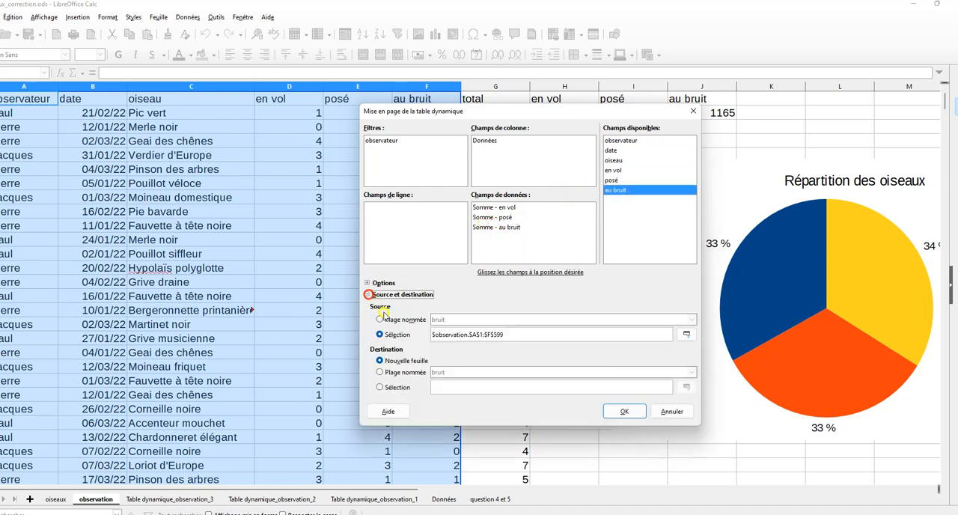
left_click(378, 388)
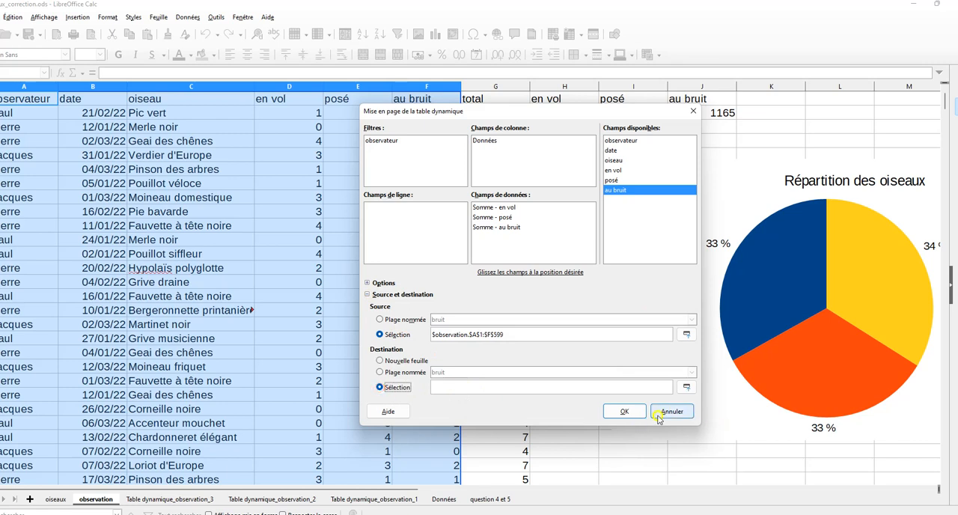
left_click(687, 387)
left_click(491, 499)
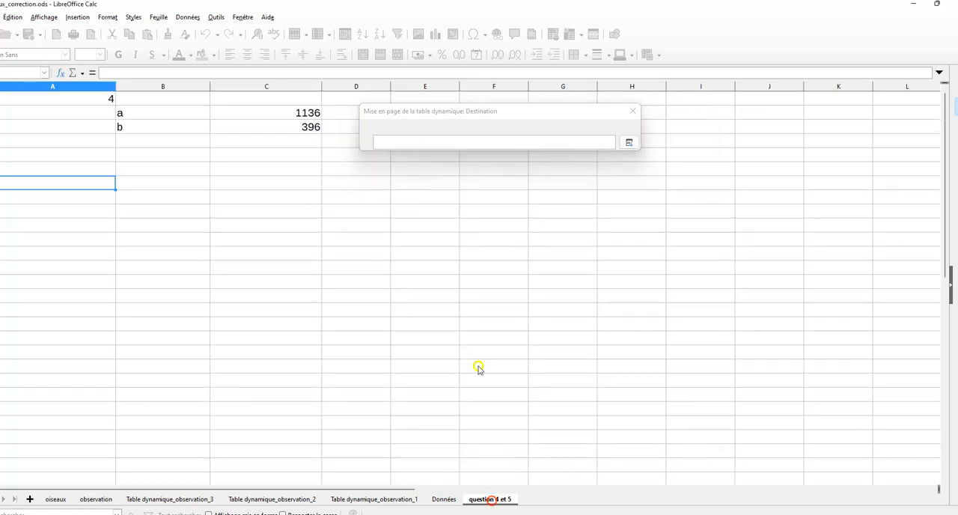
left_click(80, 185)
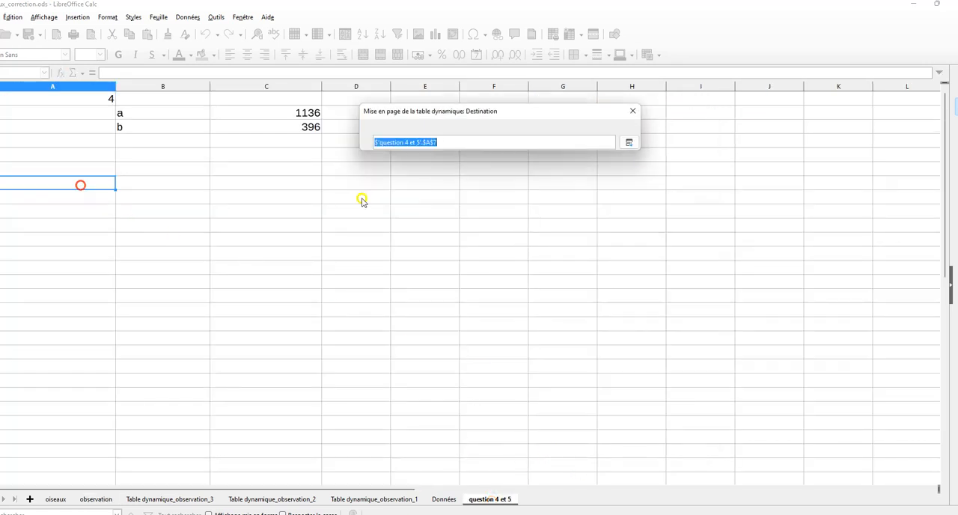
left_click(629, 142)
left_click(624, 412)
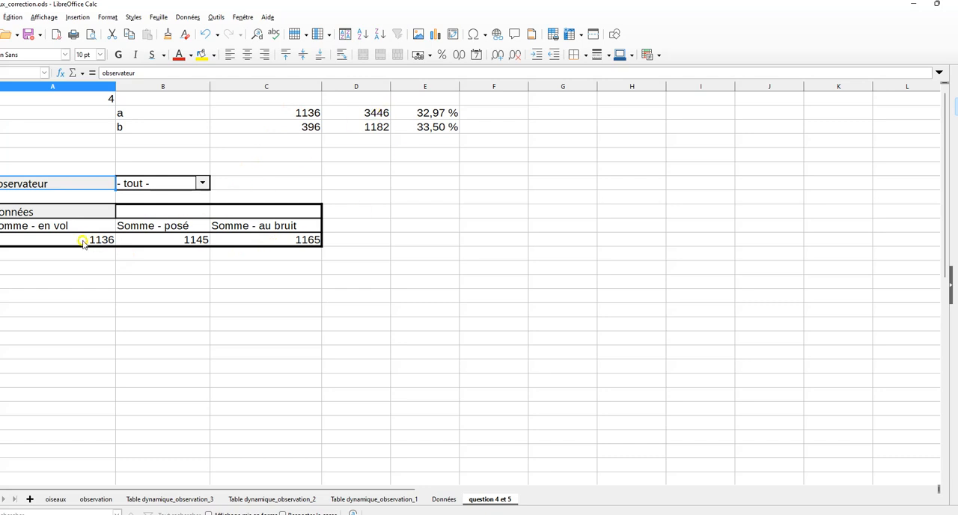
Add a SOMME formula in D11 that totals the pivot table's en vol, posé and au bruit sums
left_click(349, 241)
type("=s")
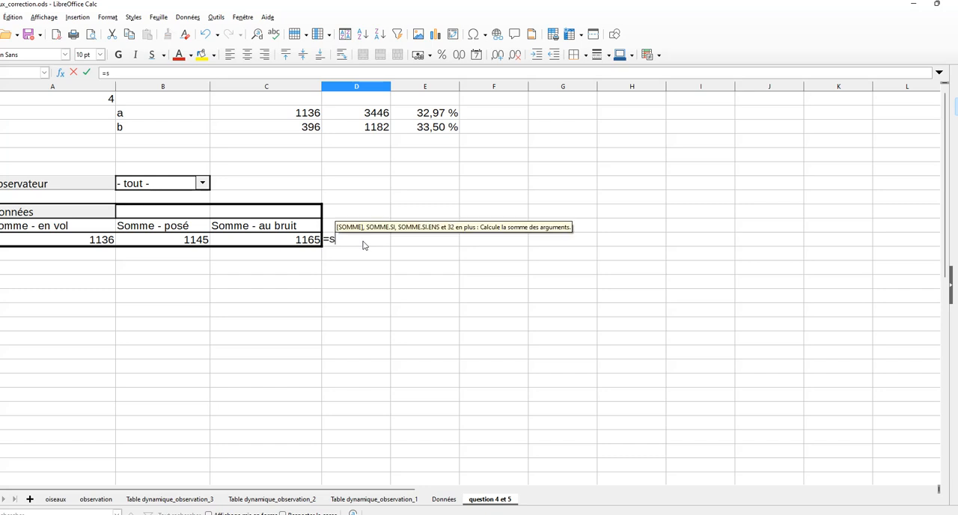
type("omme(")
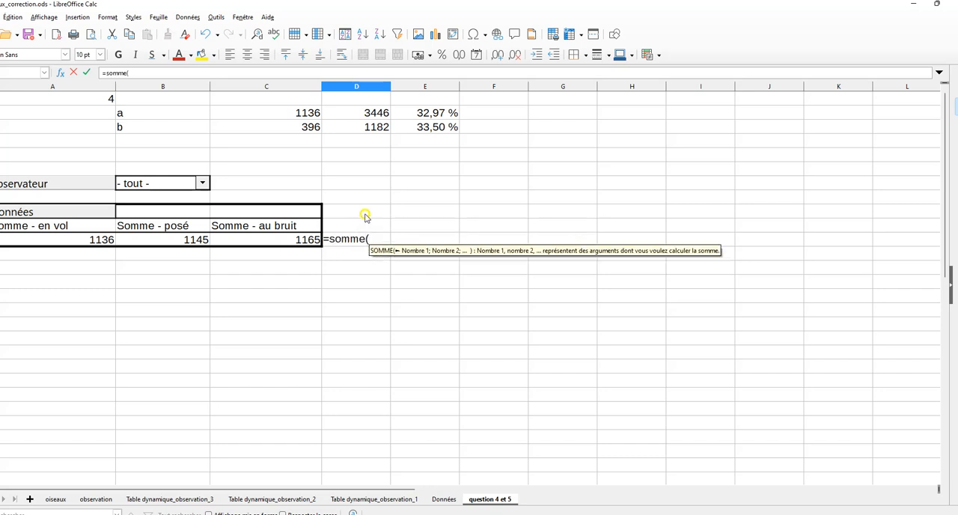
left_click(105, 240)
left_click_drag(109, 239, 253, 247)
type(")")
key("Return")
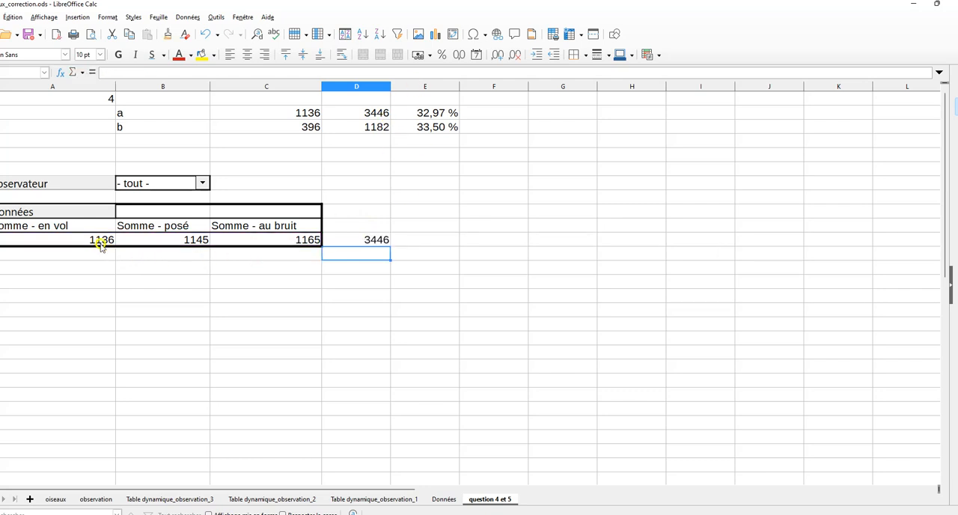
Filter the pivot table's observateur field to keep only the first listed observer
left_click(202, 183)
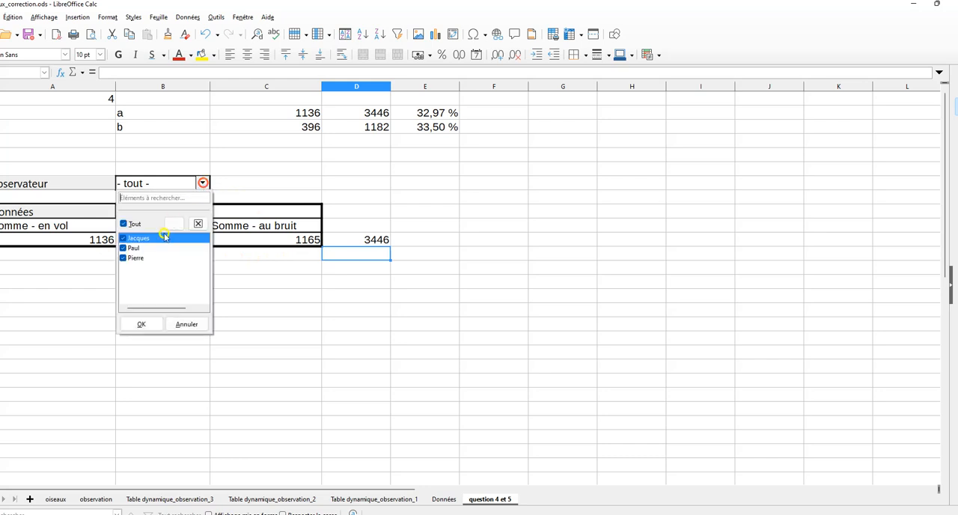
left_click(123, 247)
left_click(123, 258)
left_click(140, 324)
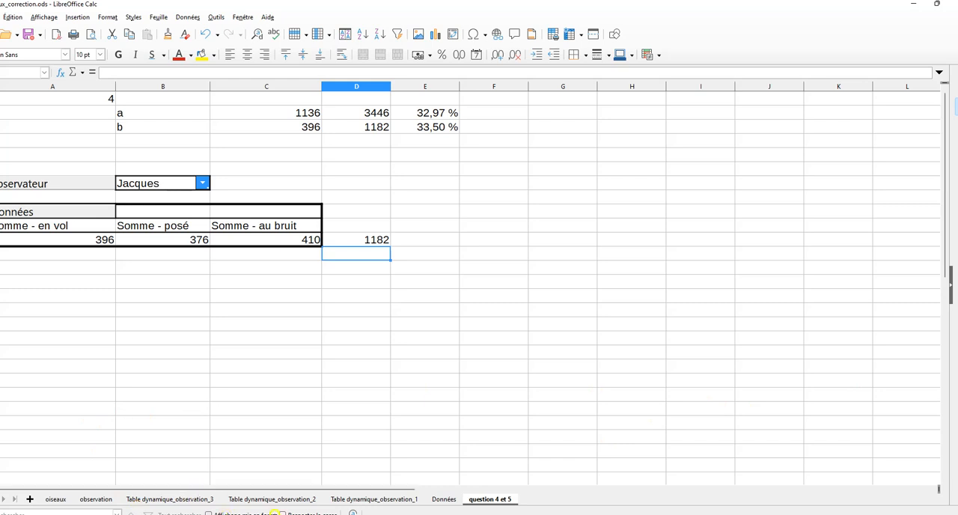
Start a new pivot table from the active selection on the observation sheet and set observateur as its filter
left_click(96, 498)
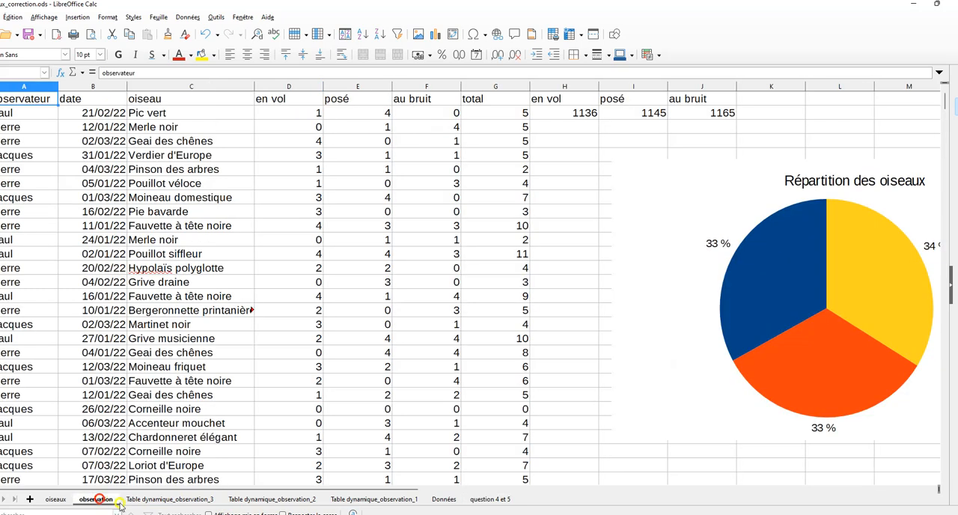
left_click(500, 114)
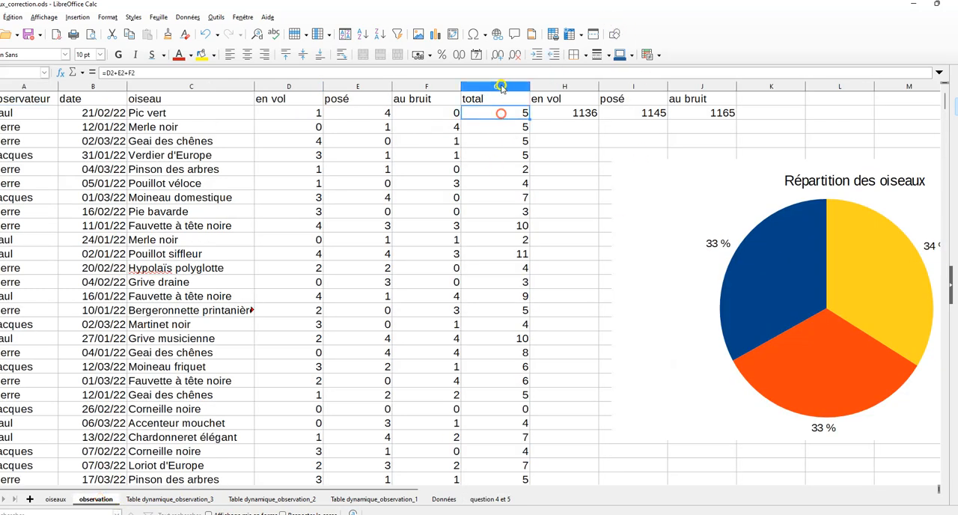
left_click(33, 112)
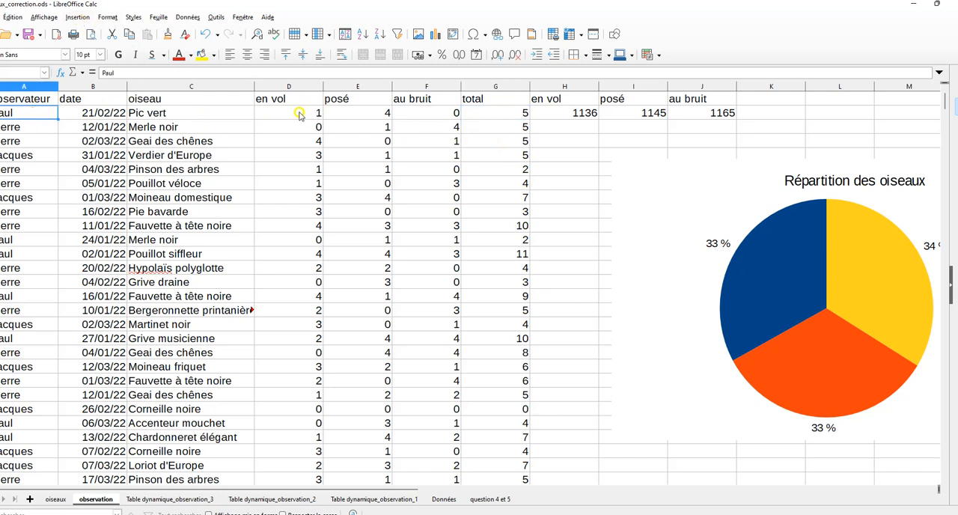
left_click(500, 114)
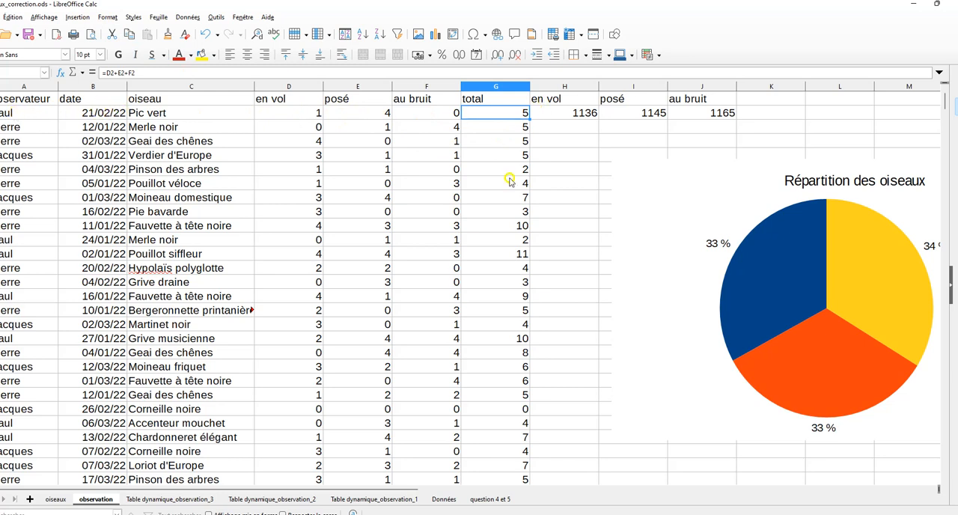
left_click(72, 17)
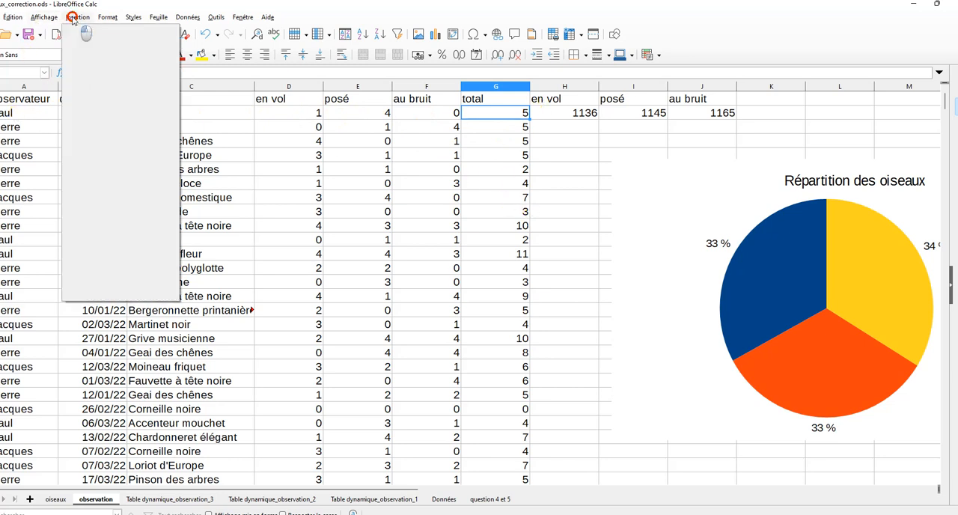
left_click(90, 63)
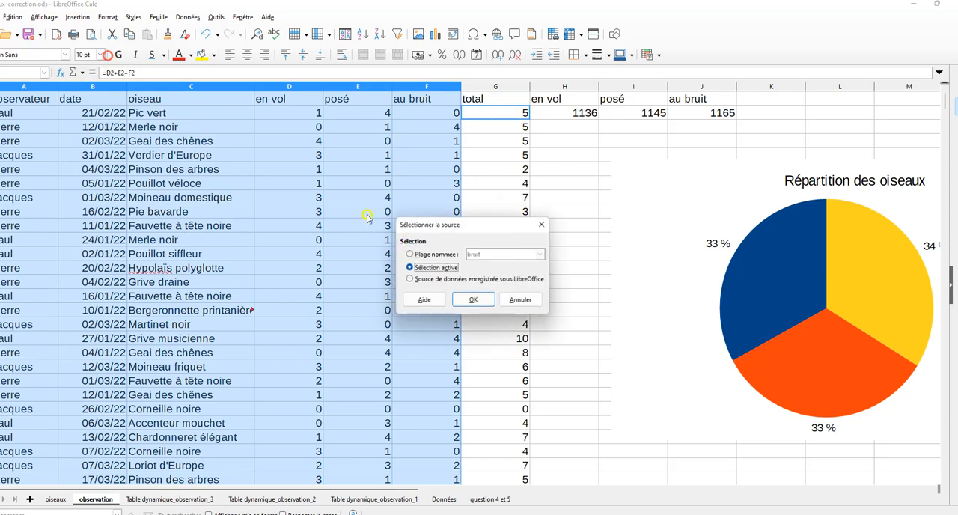
left_click(474, 301)
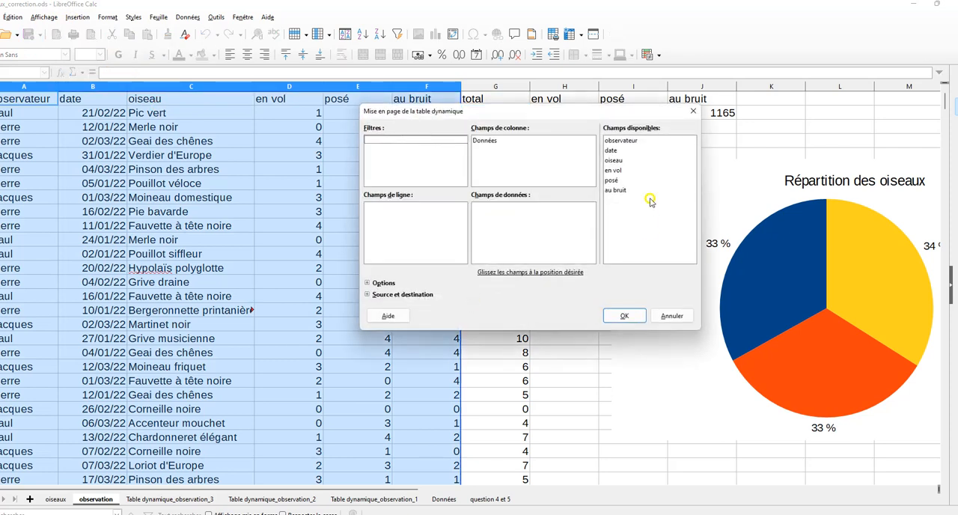
left_click_drag(621, 142, 397, 150)
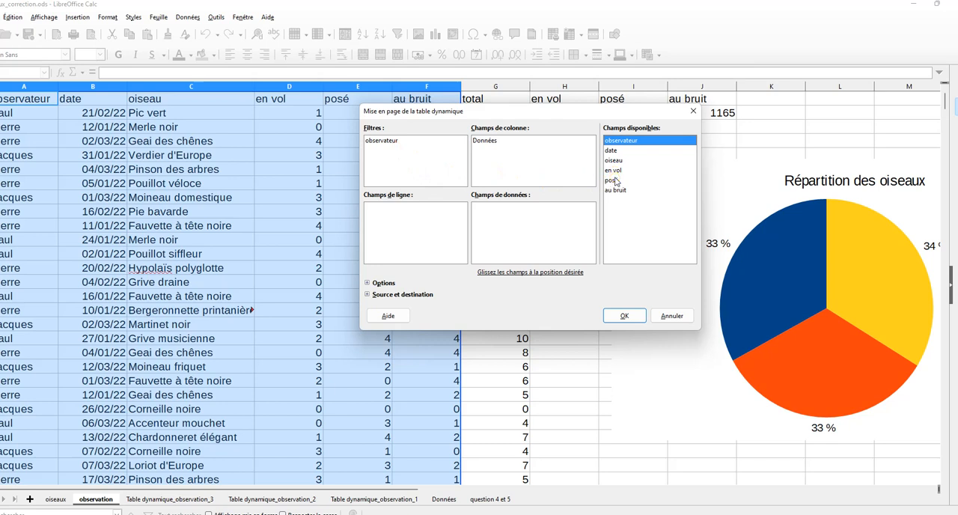
Extend the pivot table's source range to column G, giving $observation.$A$1:$G$599, to include the total column
left_click(368, 294)
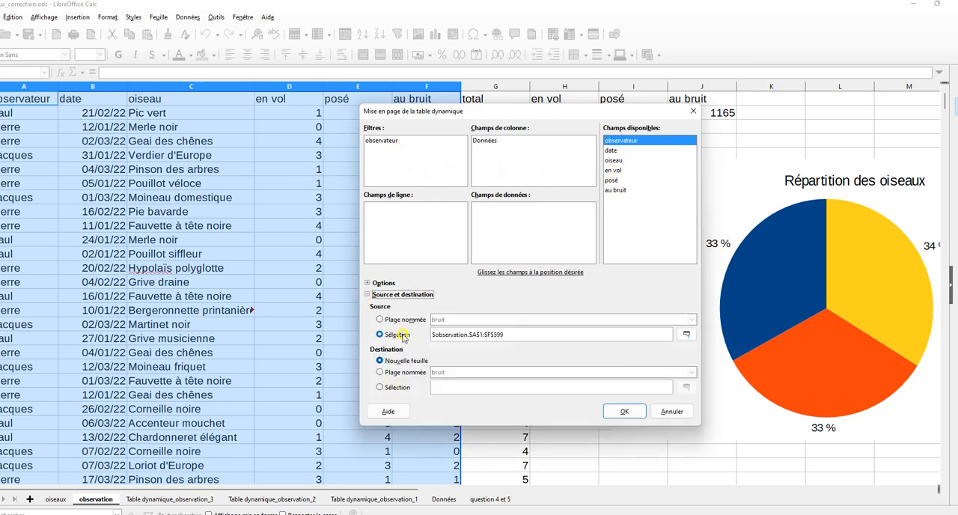
left_click(491, 337)
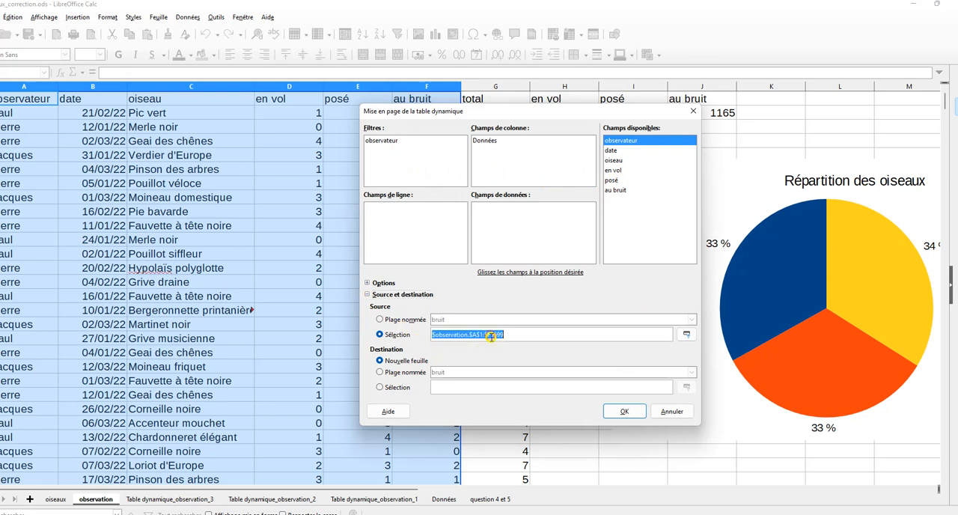
left_click(497, 338)
key("BackSpace")
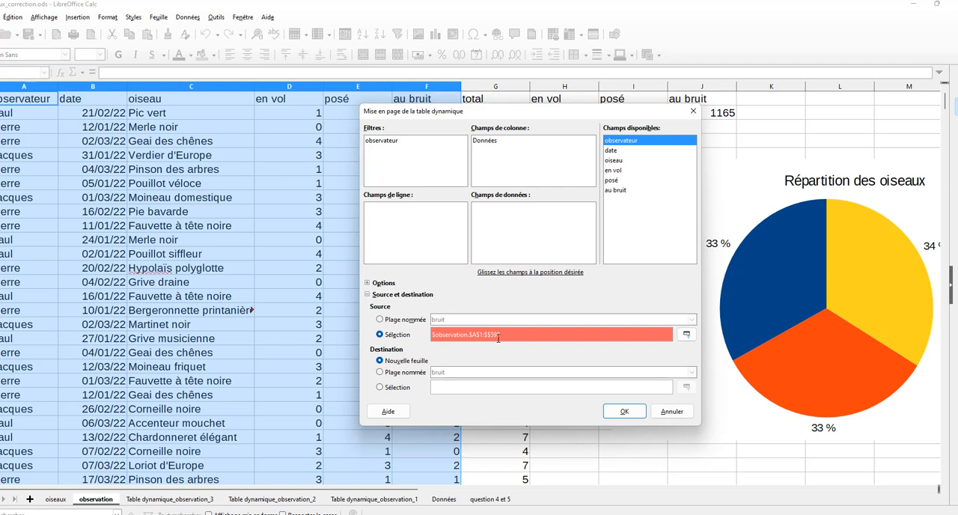
type("G")
Use total as the data field and date as the row field, and create the pivot table on a new sheet
left_click_drag(611, 200, 519, 235)
left_click_drag(611, 150, 393, 224)
left_click(623, 411)
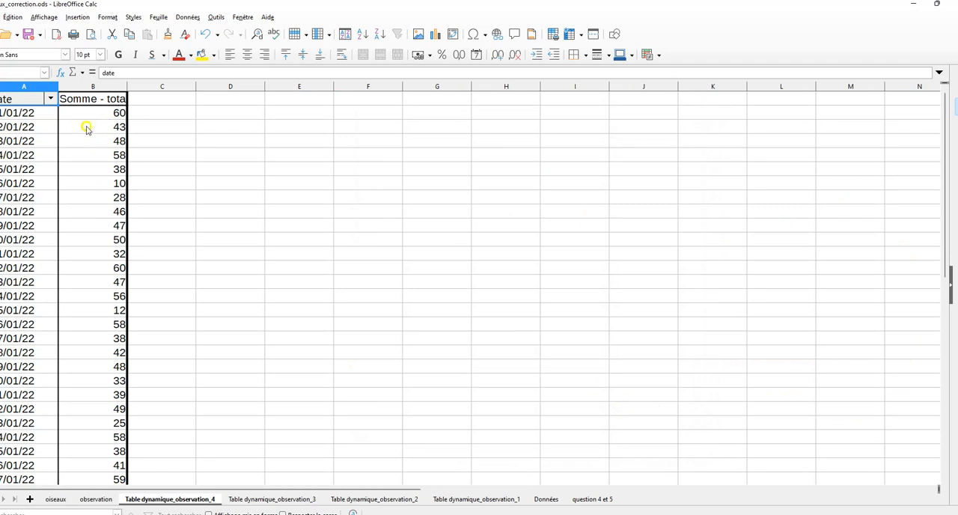
Add observateur as a filter in the new pivot table's properties
right_click(85, 129)
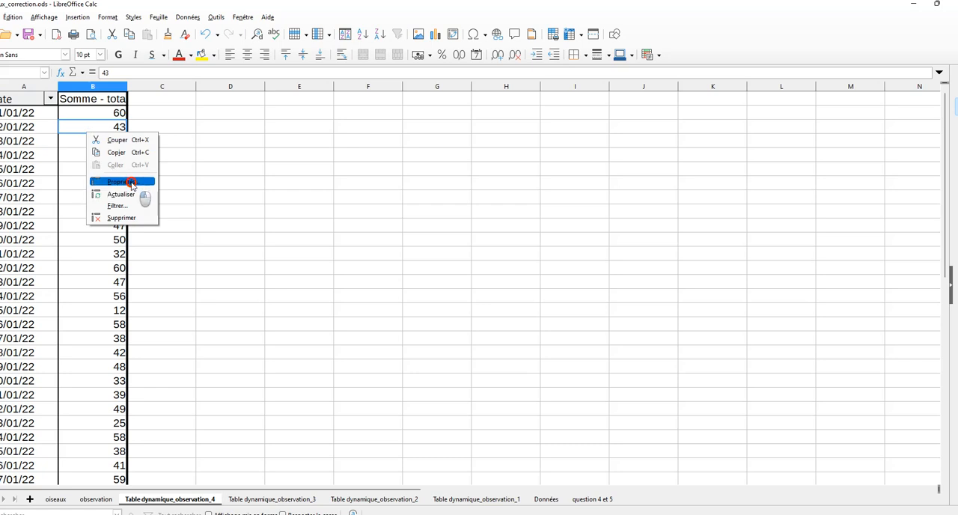
left_click(120, 182)
left_click_drag(621, 140, 413, 154)
left_click(624, 316)
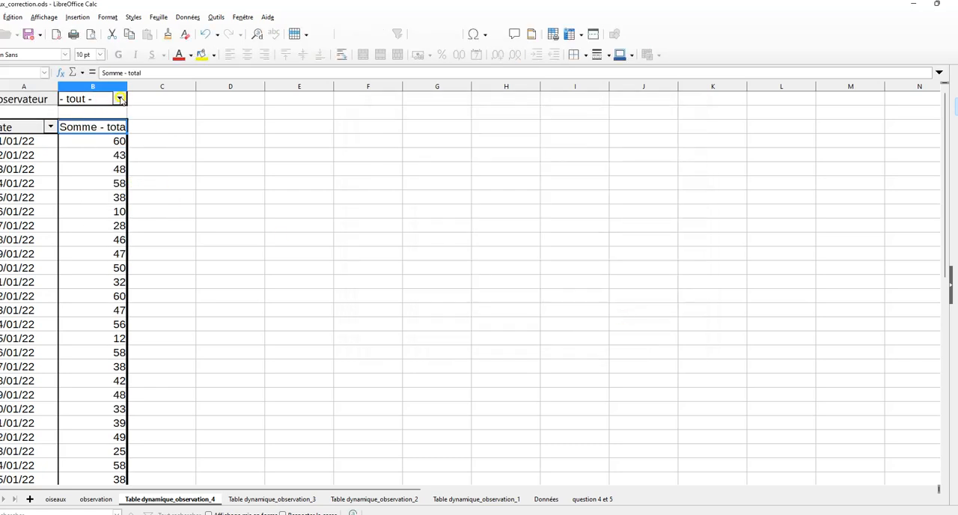
Filter the new pivot table's observateur field to keep only the first listed observer
left_click(119, 99)
left_click(65, 163)
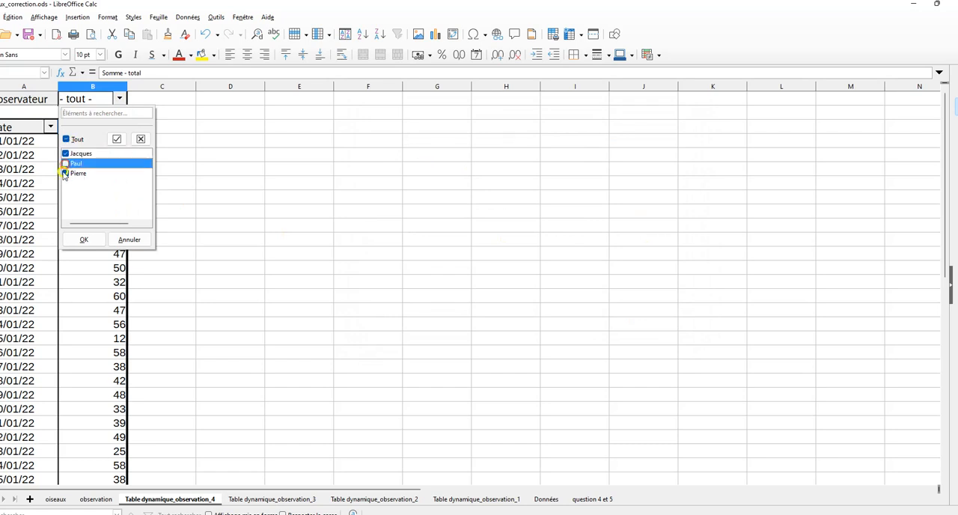
left_click(65, 173)
left_click(83, 240)
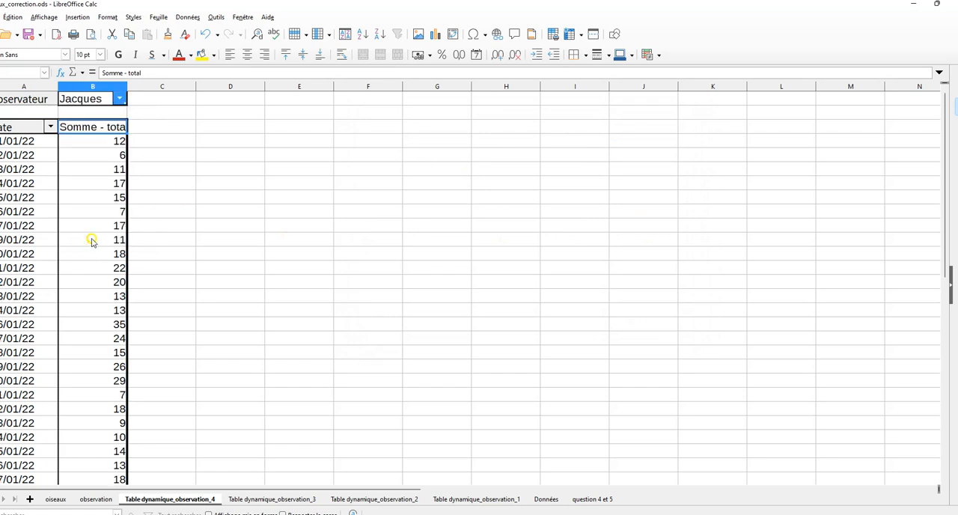
left_click(42, 141)
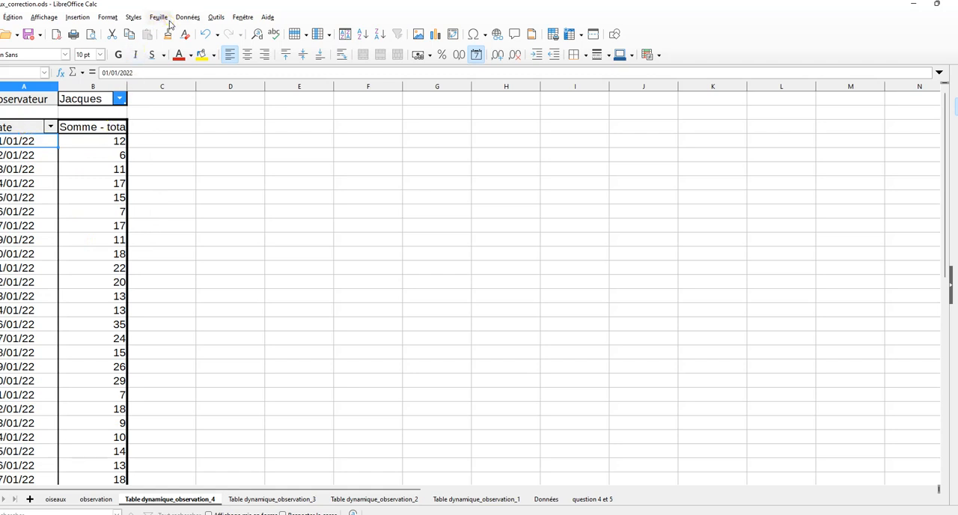
left_click(110, 18)
left_click(188, 351)
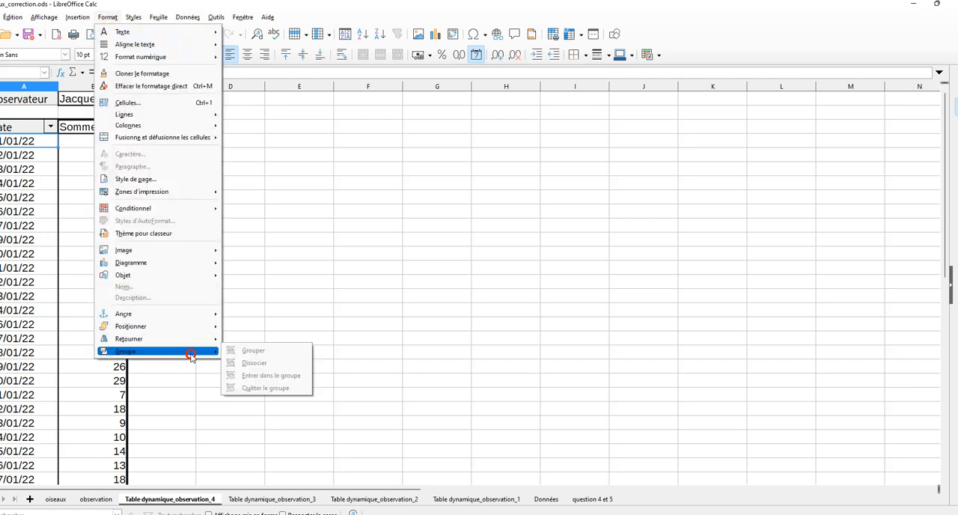
left_click(34, 172)
left_click(39, 184)
left_click(109, 21)
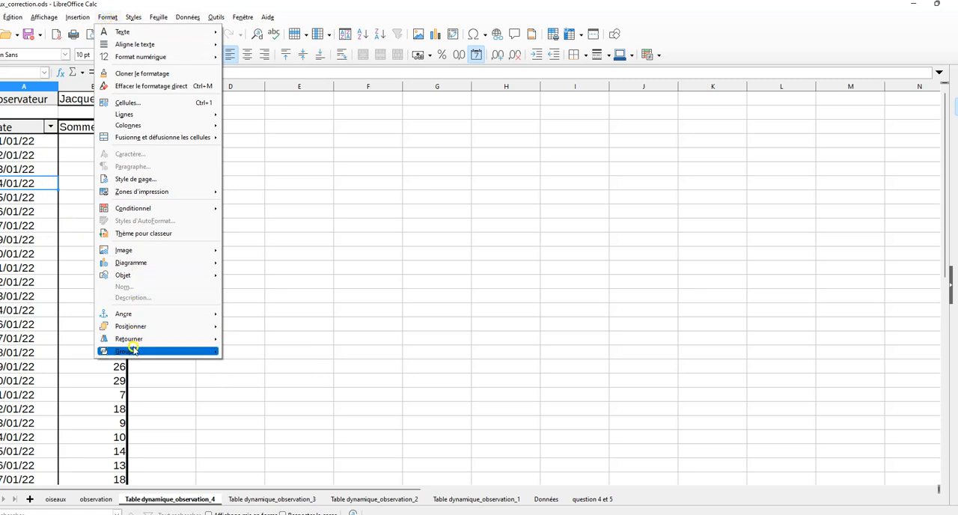
mouse_move(133, 350)
left_click(286, 350)
Group the pivot table's date rows by month (Mois), with automatic start and end
left_click(32, 141)
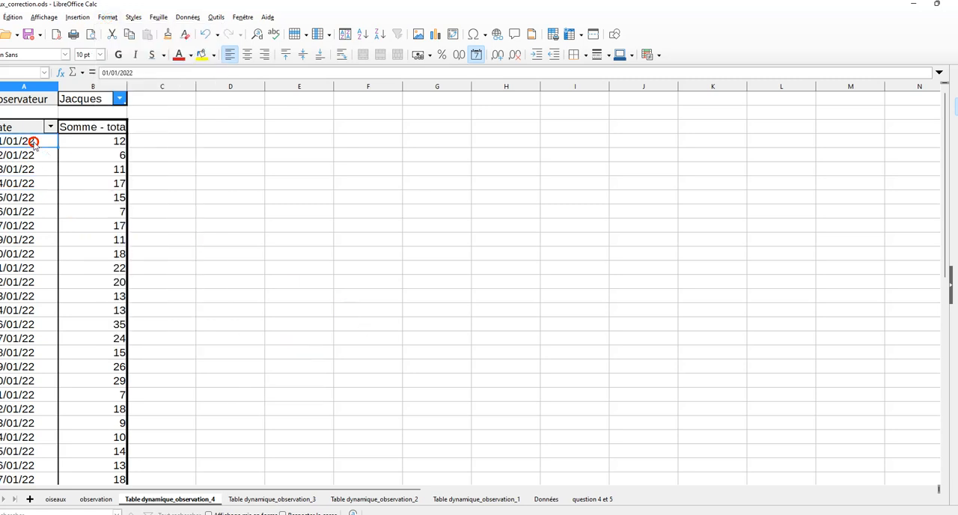
key("F12")
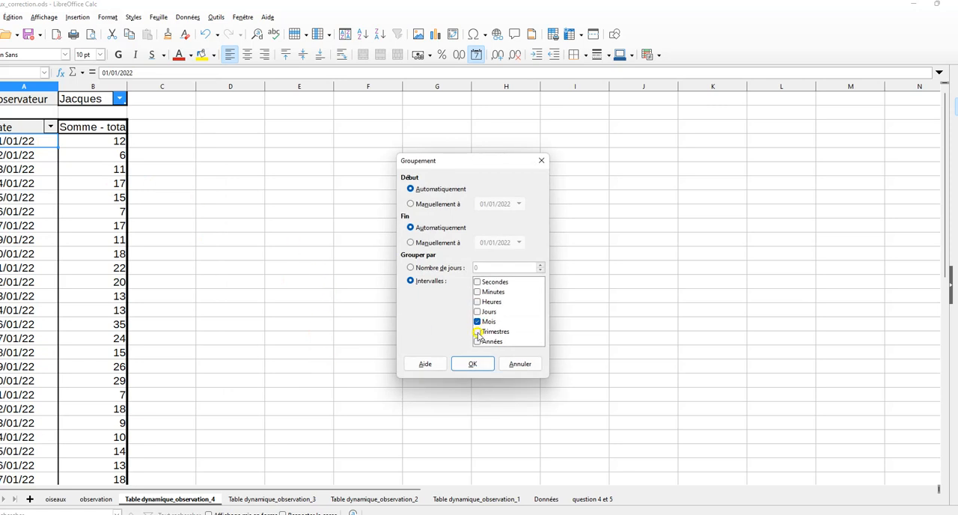
left_click(476, 365)
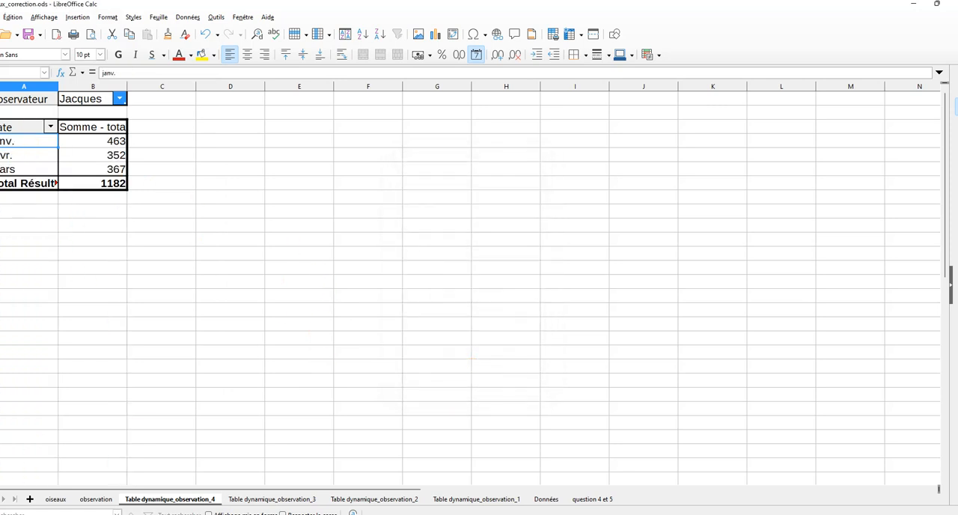